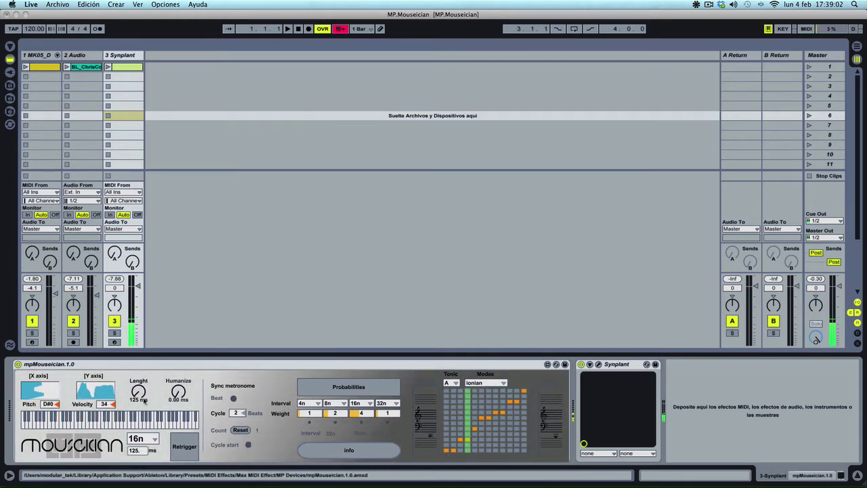
# Try the Mouseician note trigger rate at 32n and at 16nt
pyautogui.click(140, 439)
pyautogui.click(161, 252)
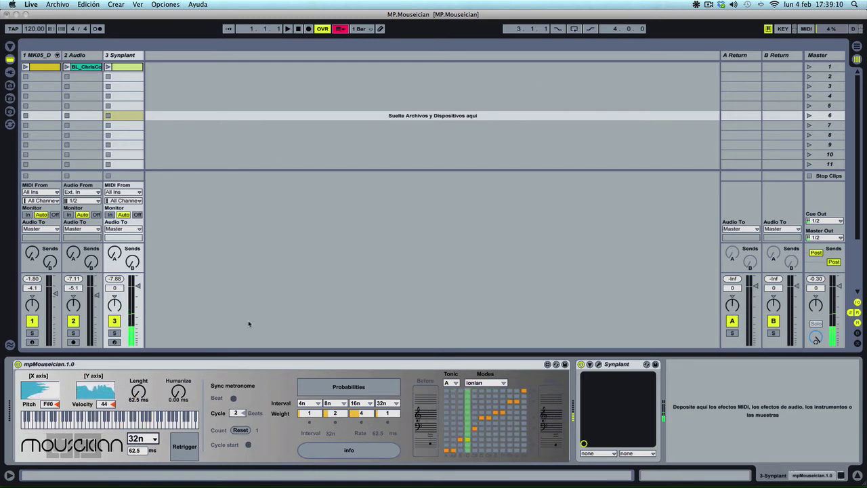
pyautogui.click(142, 438)
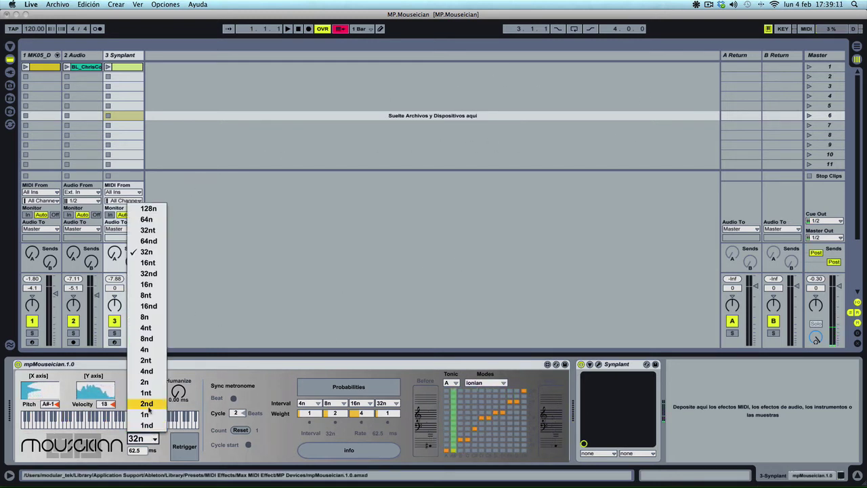
pyautogui.click(154, 262)
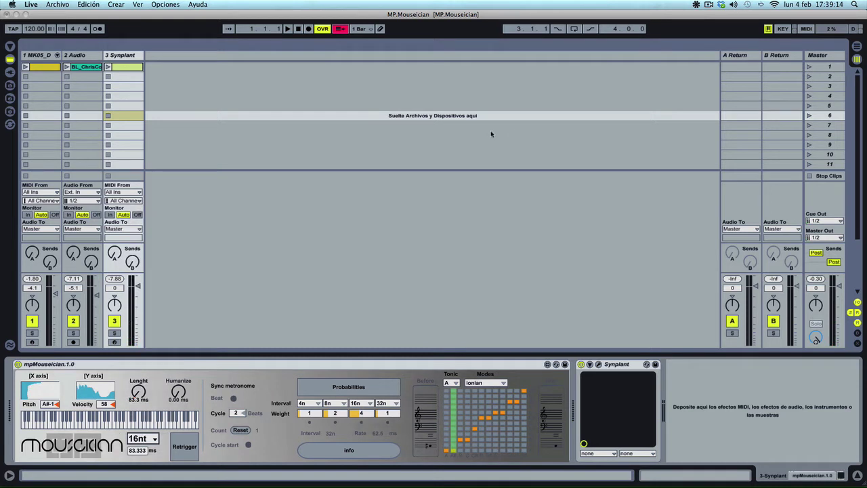
pyautogui.click(152, 442)
pyautogui.click(254, 296)
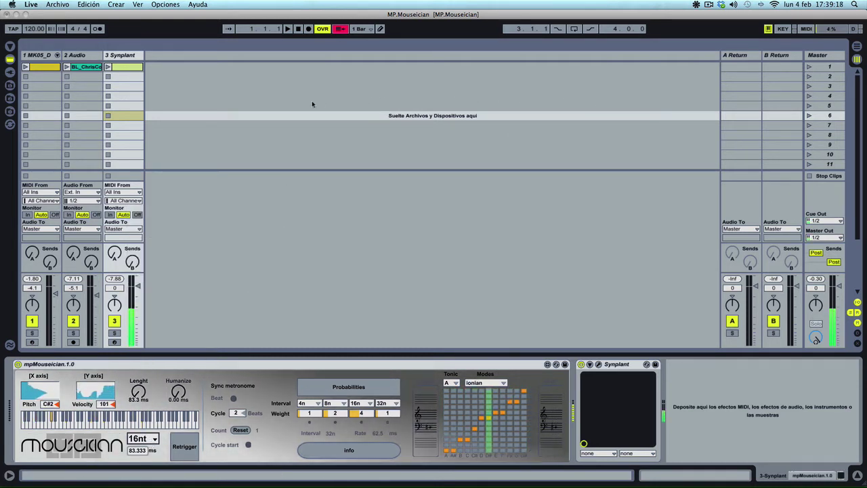
# Try the note trigger rate at 8nt and 16n, and settle on 8n
pyautogui.click(142, 439)
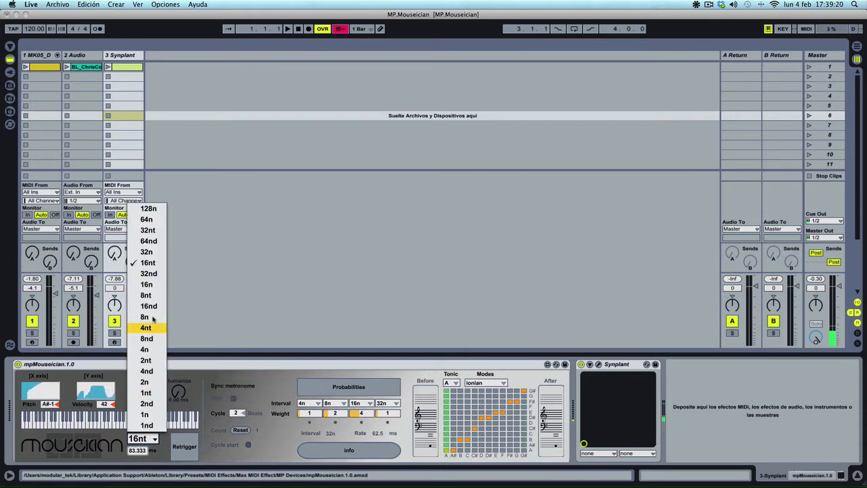
pyautogui.click(155, 294)
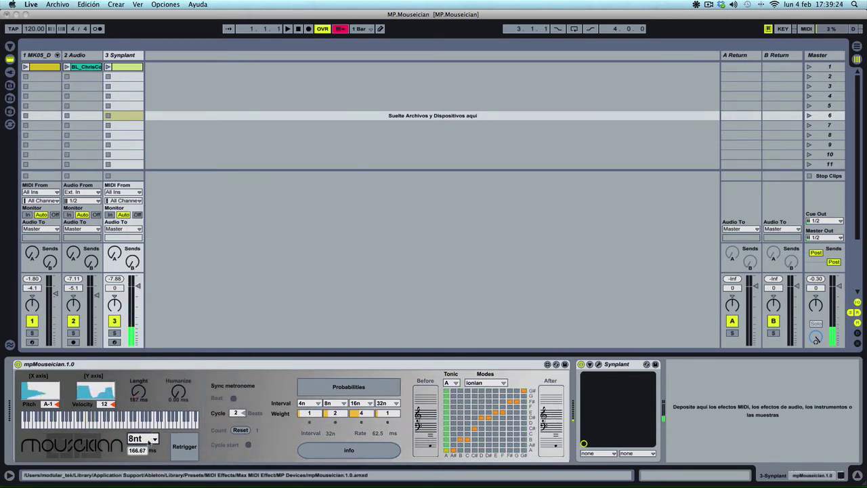
pyautogui.click(154, 439)
pyautogui.click(159, 289)
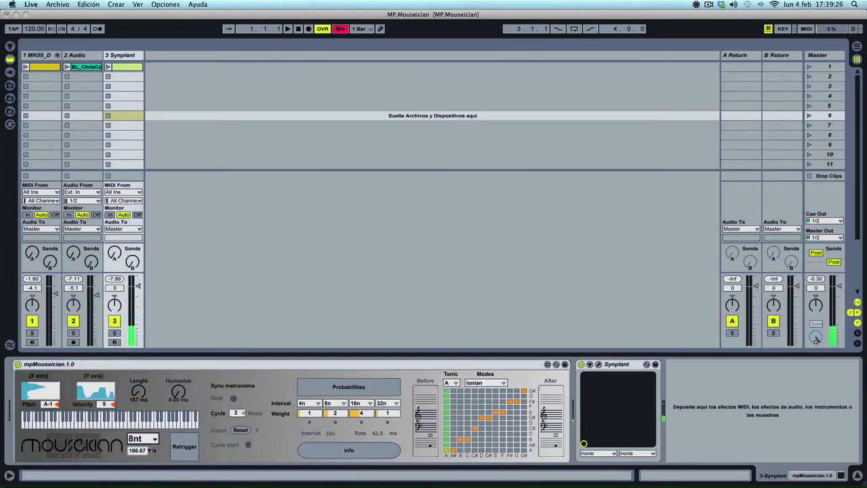
pyautogui.click(149, 439)
pyautogui.click(148, 285)
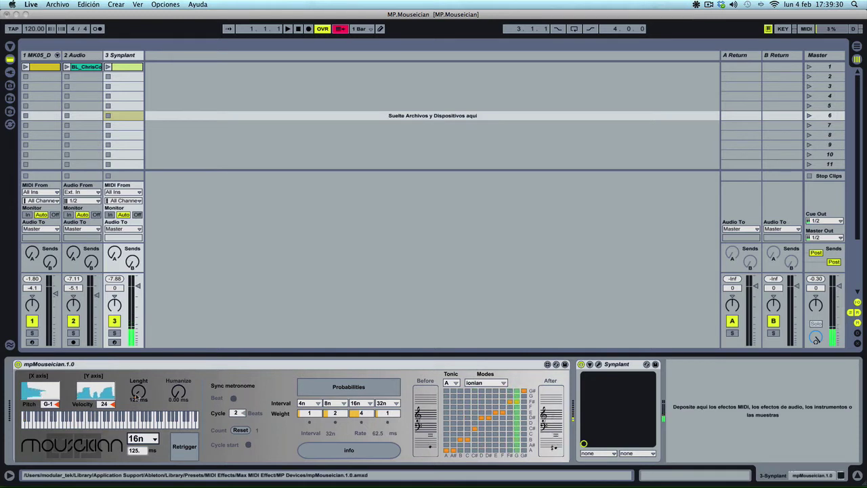
pyautogui.click(144, 439)
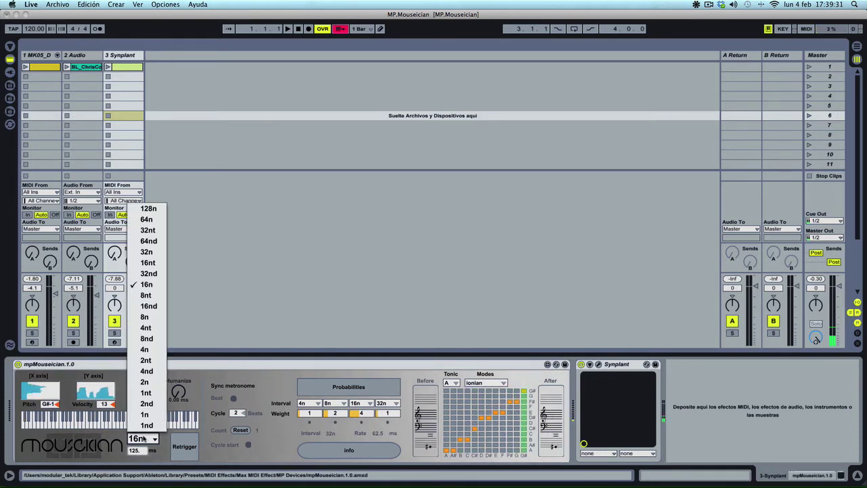
pyautogui.click(144, 316)
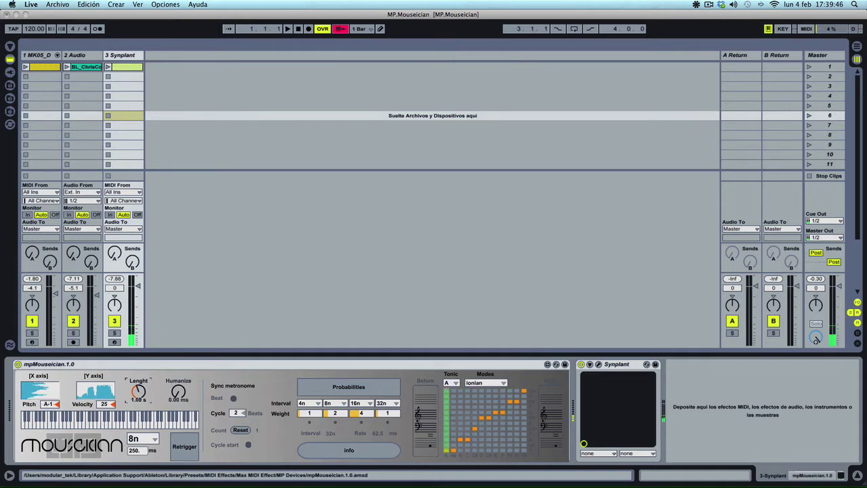
# Shorten the note length to 132 ms and try Humanize at 13 and 27 ms before resetting it to 0.00 ms
pyautogui.moveTo(150, 388); pyautogui.dragTo(182, 383)
pyautogui.click(182, 389)
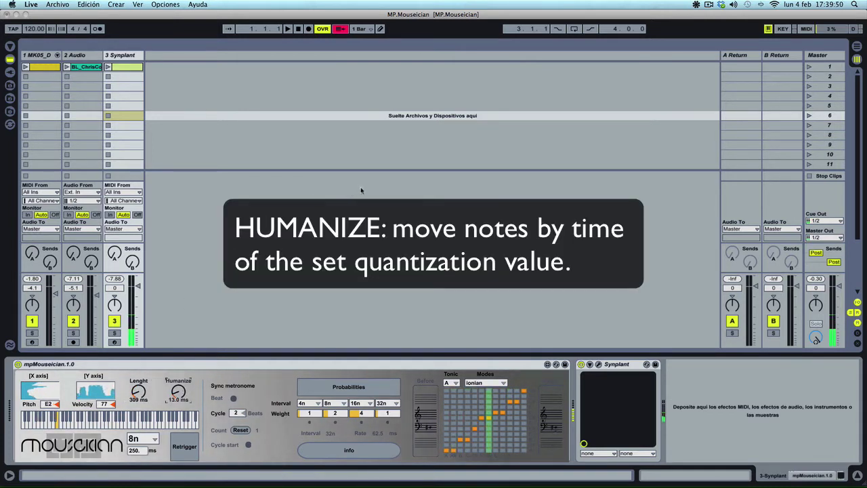
pyautogui.moveTo(178, 388); pyautogui.dragTo(139, 396)
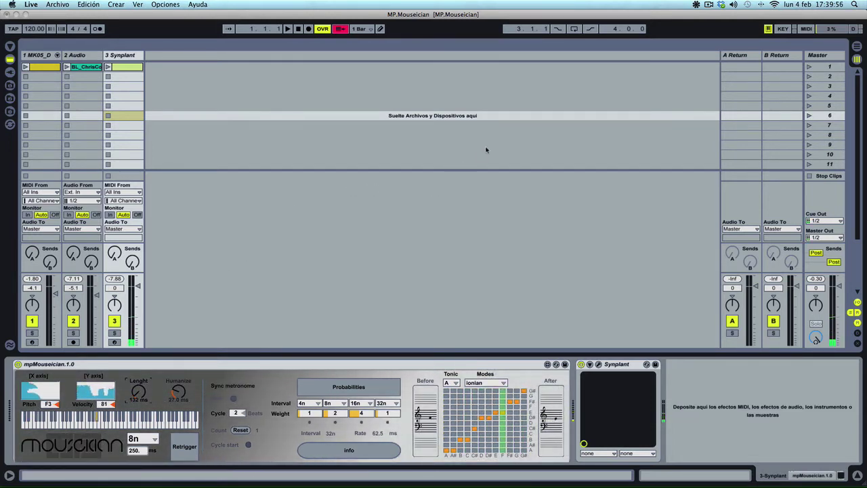
pyautogui.moveTo(178, 392); pyautogui.dragTo(178, 383)
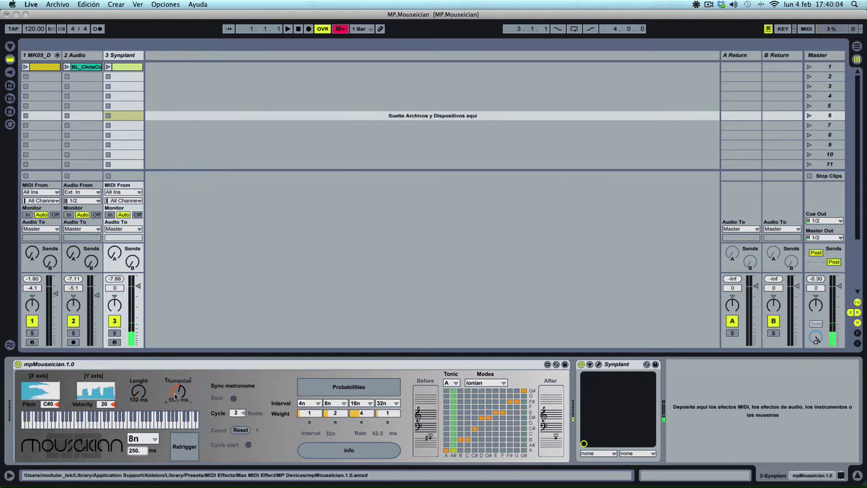
pyautogui.moveTo(177, 385); pyautogui.dragTo(176, 396)
# Enable Probabilities and check the trigger rate and the choices for the first interval
pyautogui.click(325, 387)
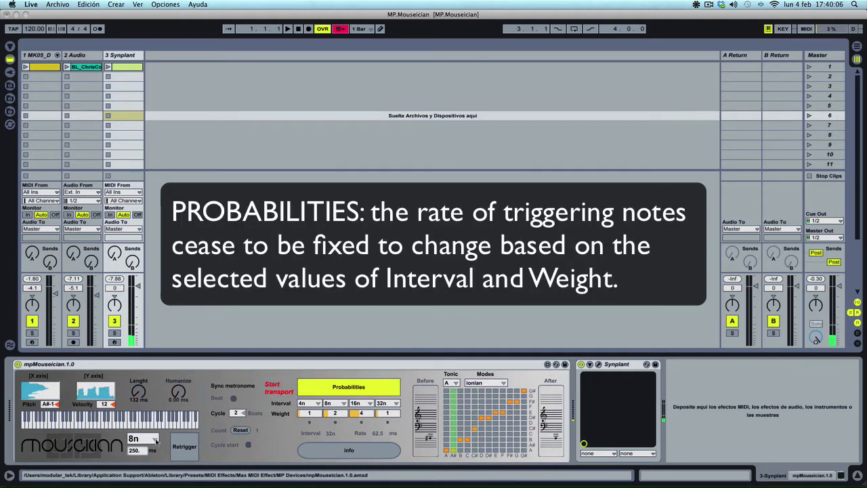
pyautogui.click(155, 440)
pyautogui.click(267, 432)
pyautogui.click(313, 404)
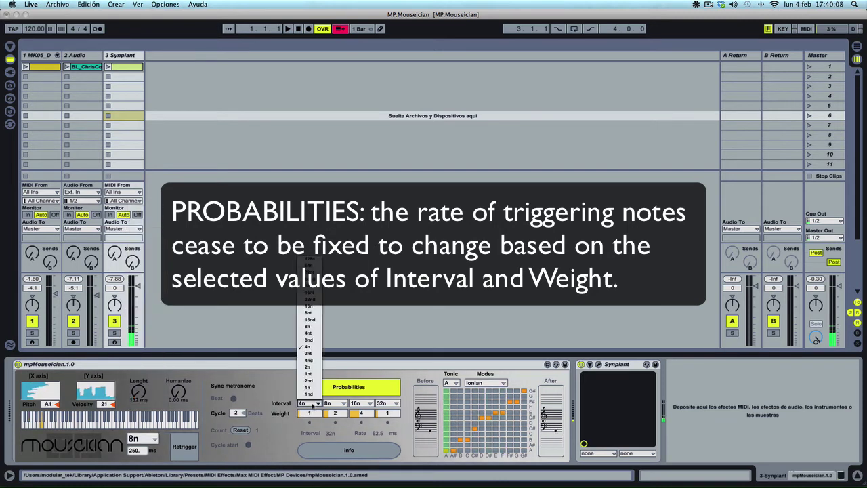
pyautogui.click(296, 436)
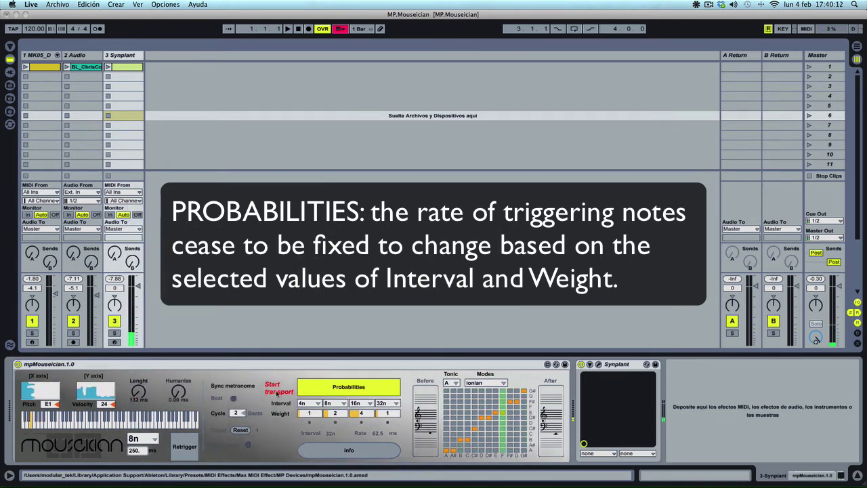
# Start the transport with the metronome cycle at 1 beat and launch scene 1
pyautogui.press('space')
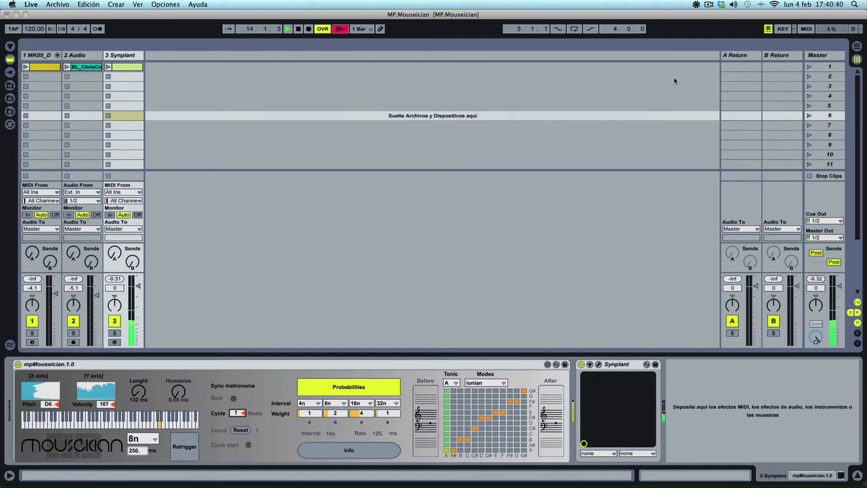
pyautogui.click(809, 67)
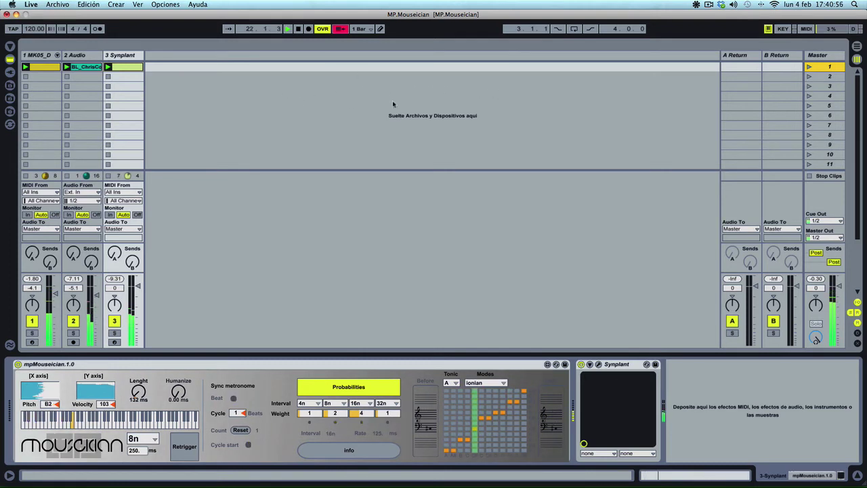
# Set the fourth probability interval to 16nt, and raise the third interval's weight to 6 and the fourth's to 3
pyautogui.click(388, 403)
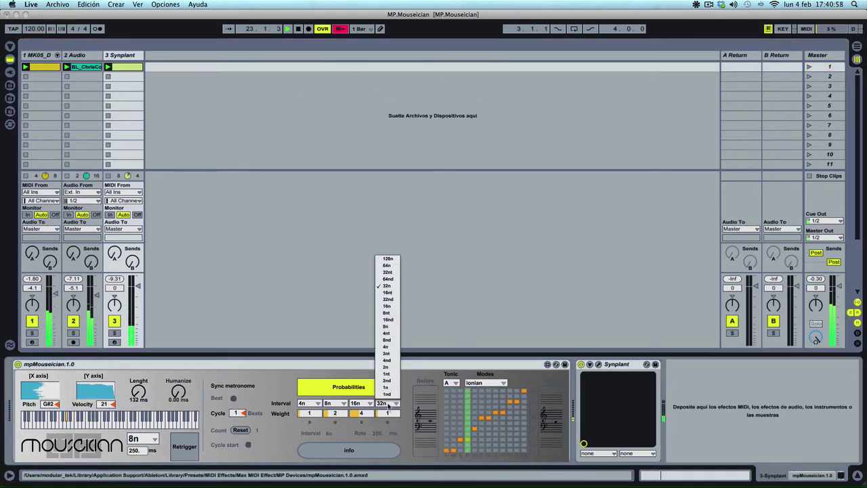
pyautogui.click(390, 293)
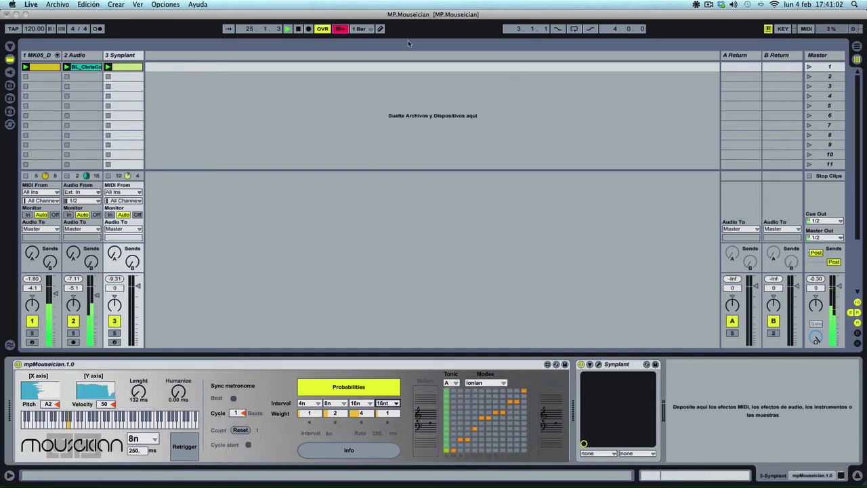
pyautogui.click(384, 404)
pyautogui.click(309, 286)
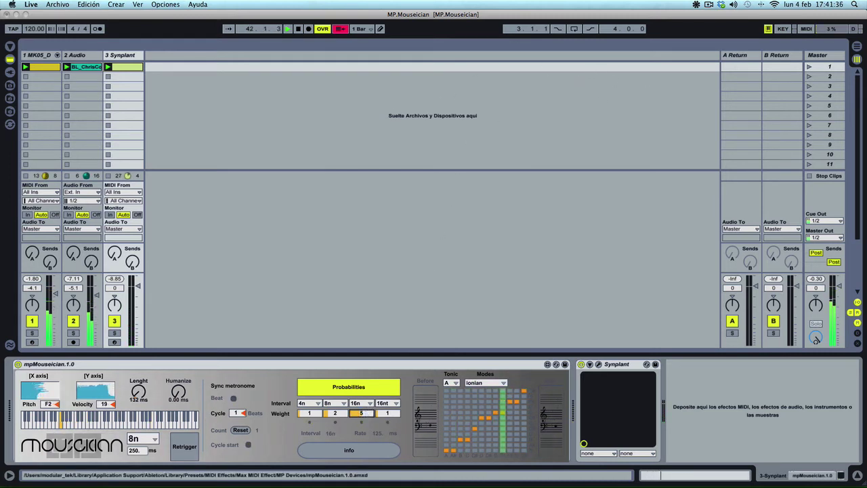
pyautogui.moveTo(387, 414); pyautogui.dragTo(387, 408)
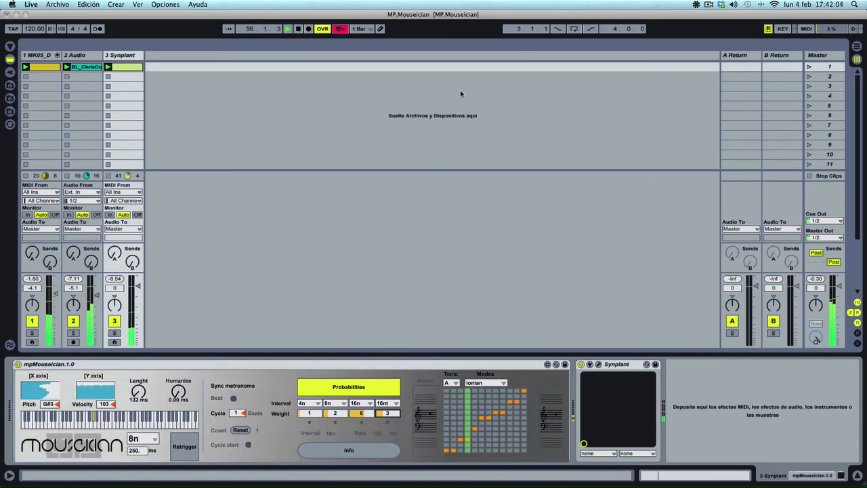
# Enable Retrigger and replace Probabilities with a fixed note trigger rate of 16n
pyautogui.click(188, 440)
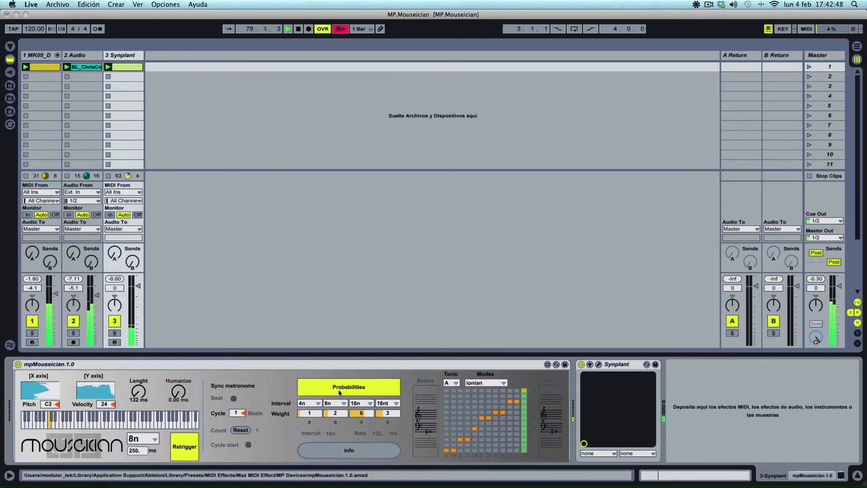
pyautogui.click(154, 439)
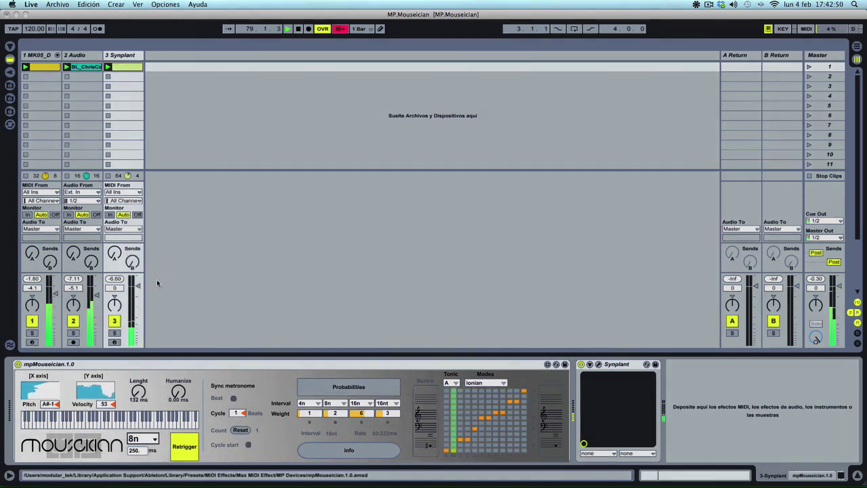
pyautogui.click(153, 283)
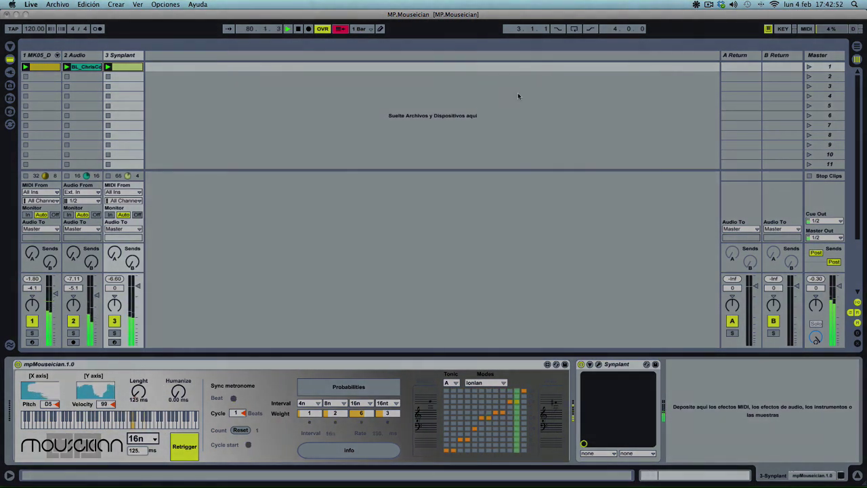